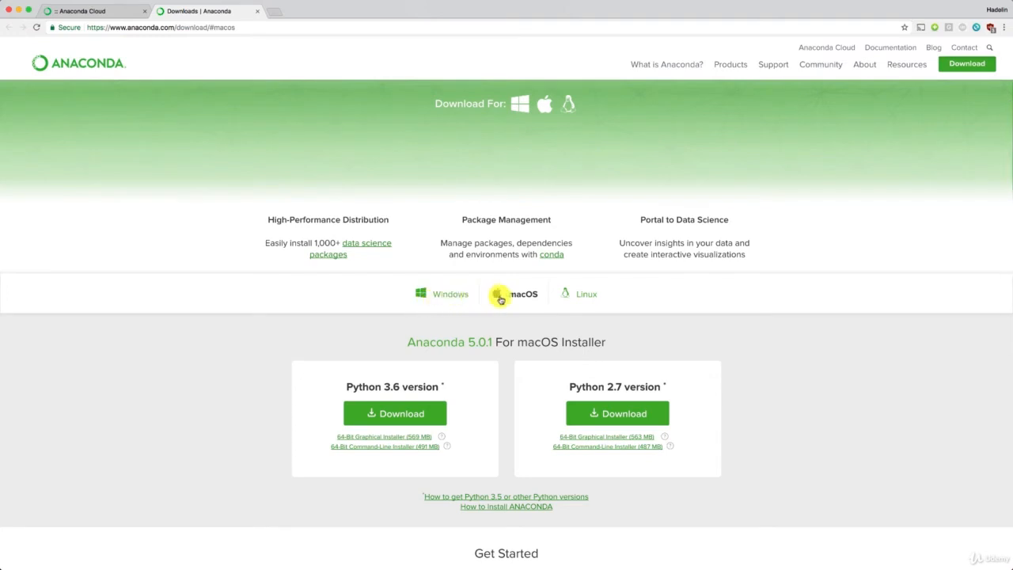
- Download the Python 3.6 version of Anaconda 5.0.1 for macOS and open Anaconda3-5.0.1-MacOSX-x86_64.pkg from the Downloads folder in Finder
scroll(525, 295, down, 5)
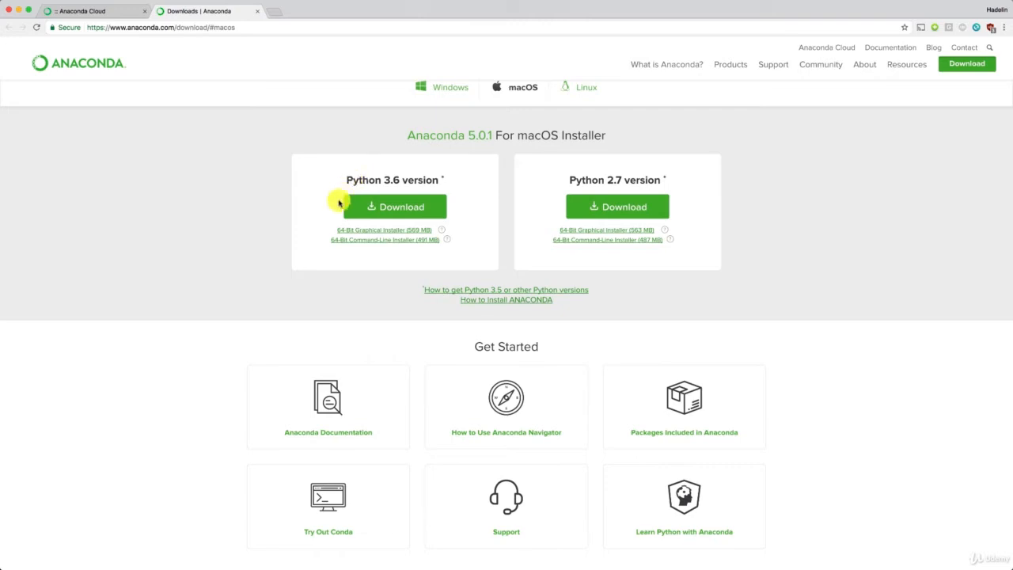
click(403, 210)
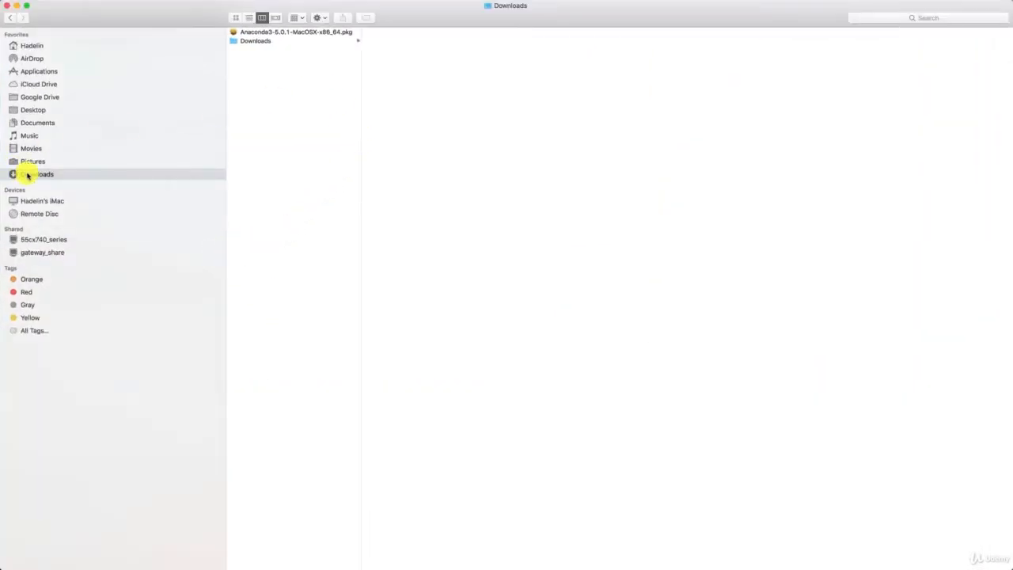
click(277, 32)
double_click(271, 32)
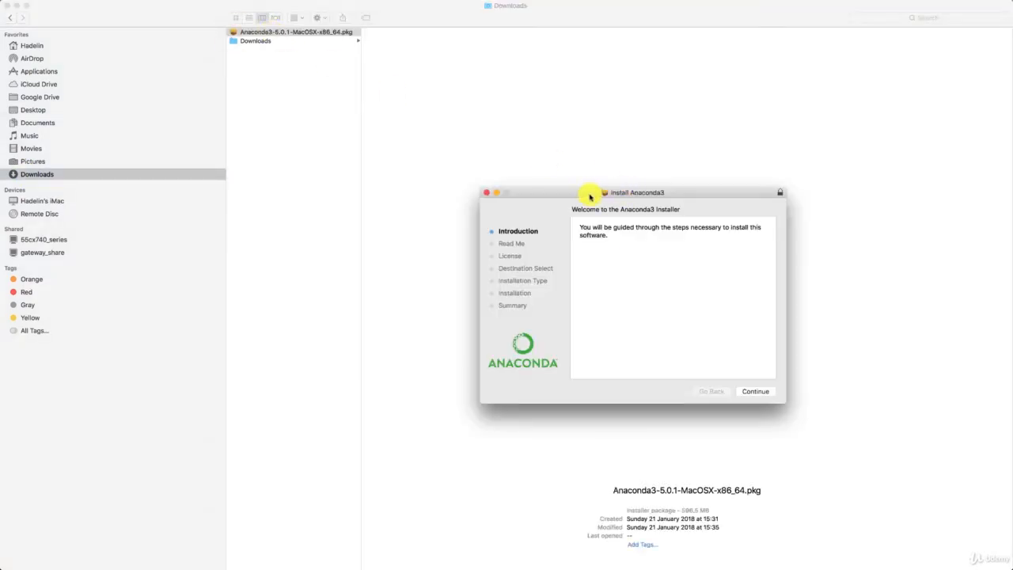
drag(589, 195, 488, 153)
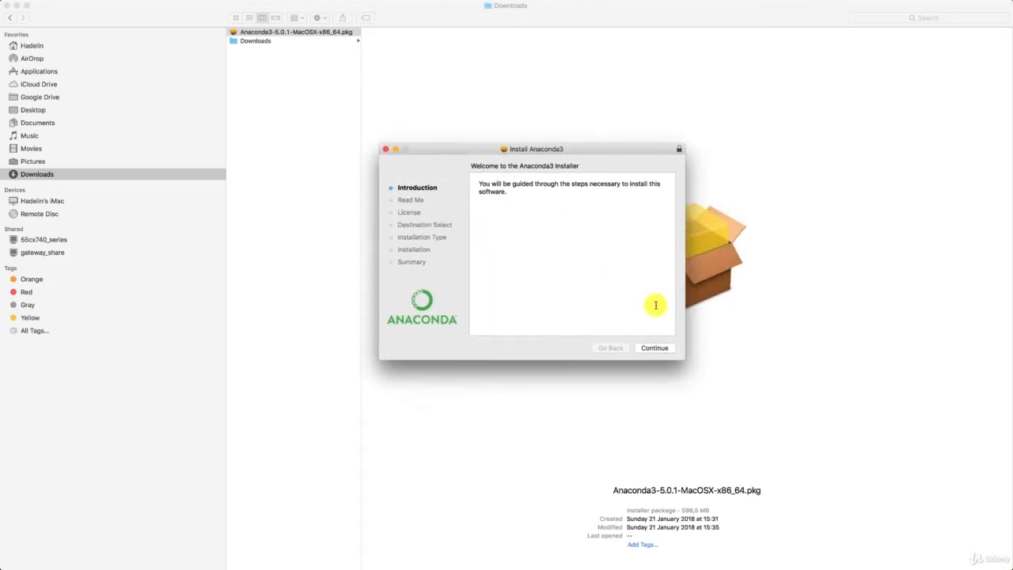
- Proceed through the Anaconda3 installer's introduction and read-me pages and agree to the software license
click(656, 349)
click(654, 349)
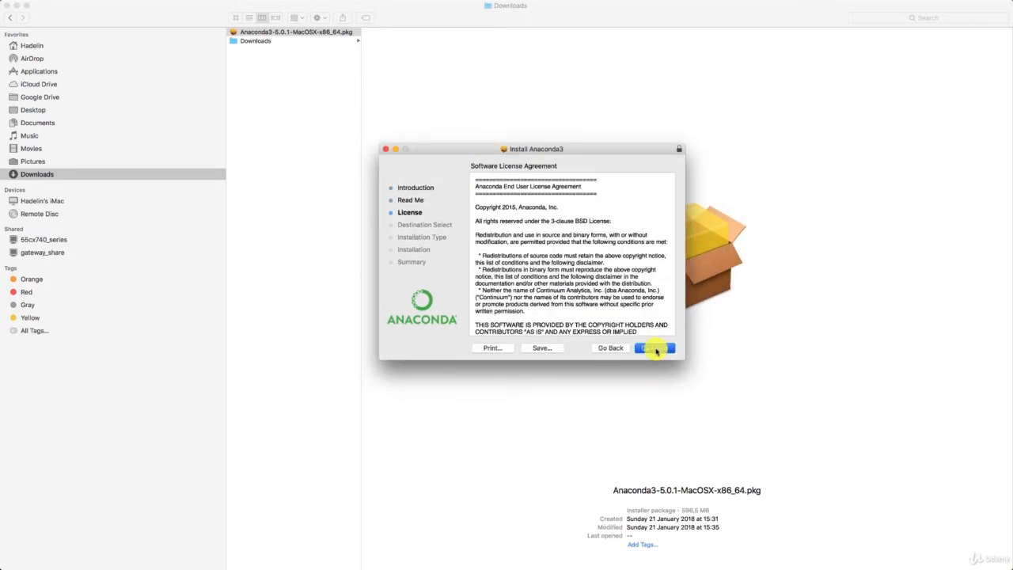
click(656, 350)
click(631, 228)
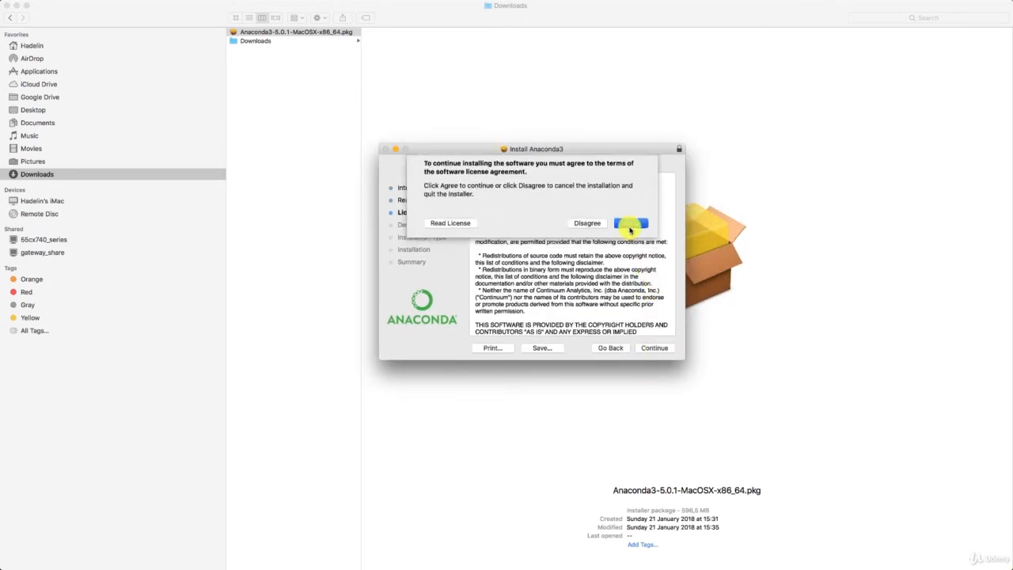
- Choose to install Anaconda3 for the current user only and run the standard installation
click(530, 240)
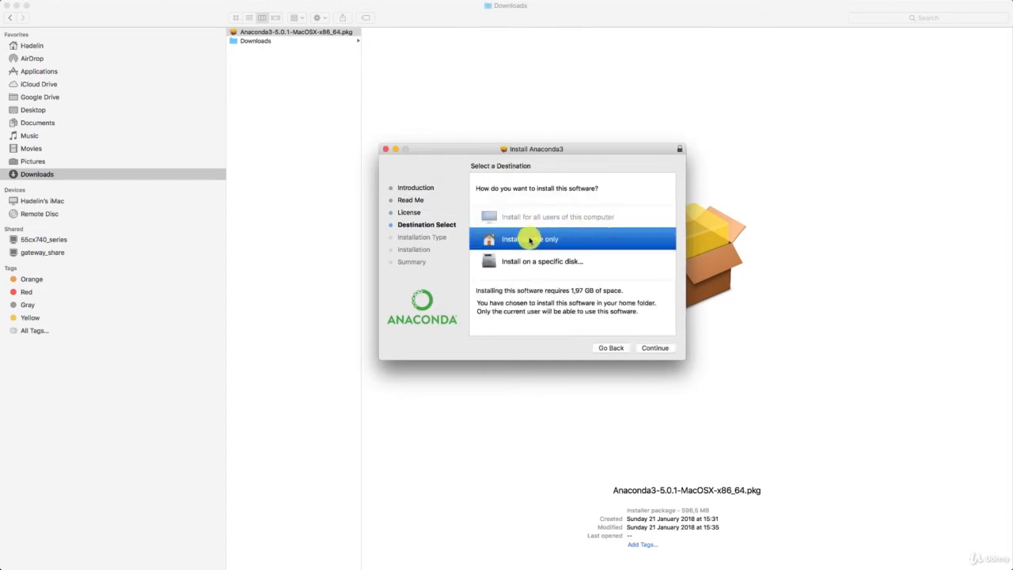
click(652, 347)
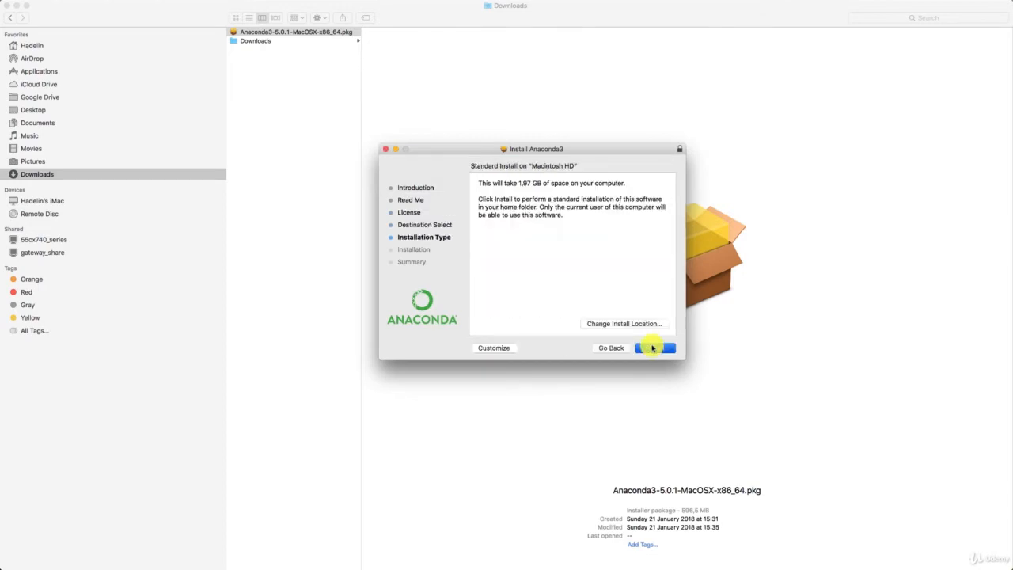
click(653, 347)
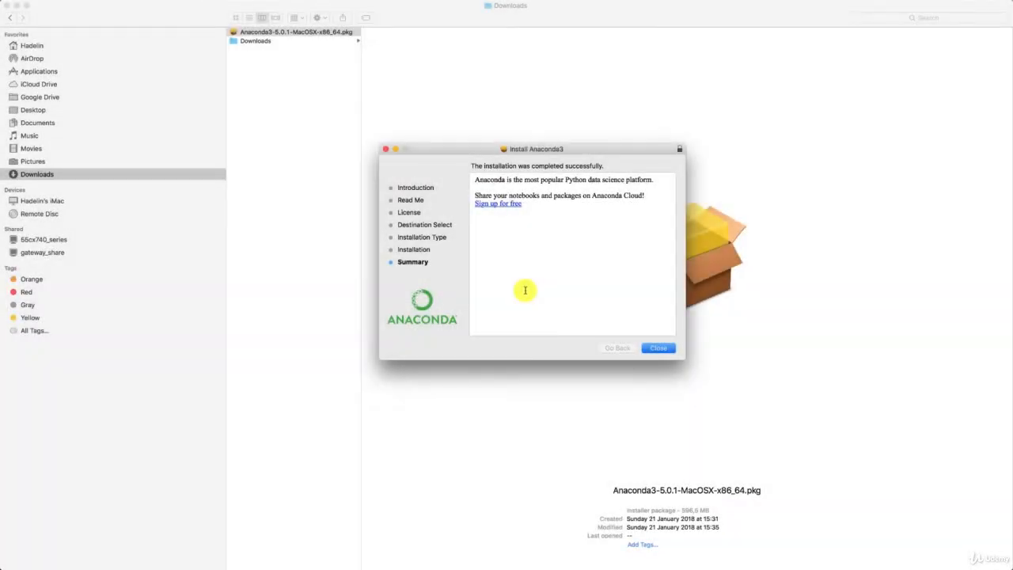
- Close the finished installer, keeping the Anaconda3 package out of the Trash
click(660, 348)
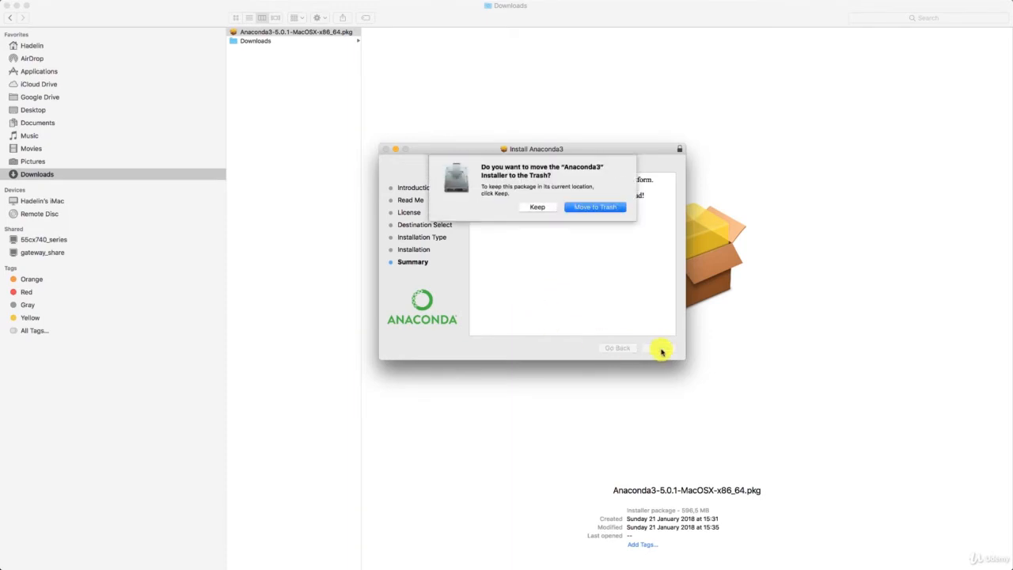
click(538, 209)
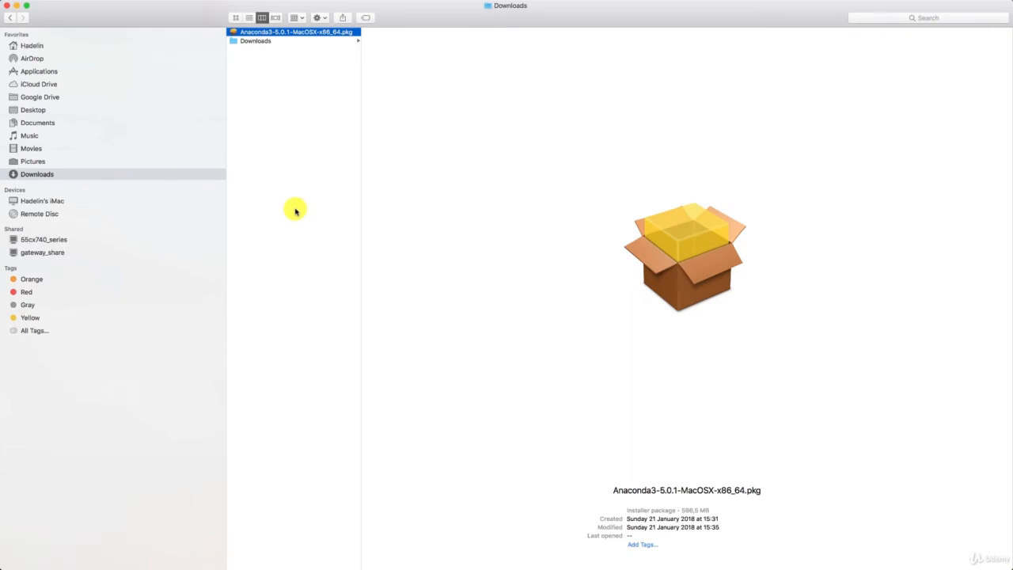
click(295, 210)
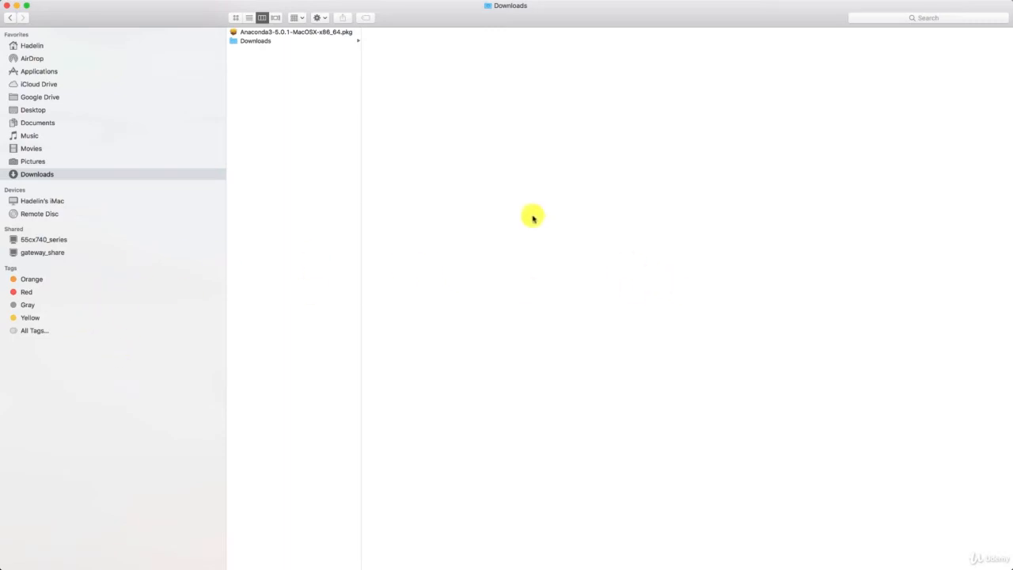
- Open Anaconda-Navigator from the Applications folder and launch Spyder from it
click(41, 71)
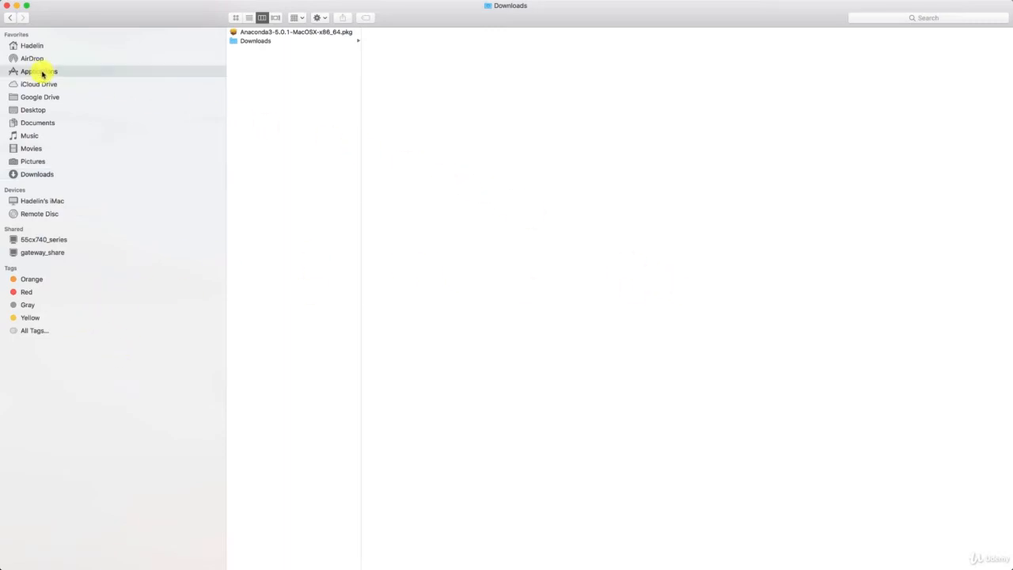
click(273, 41)
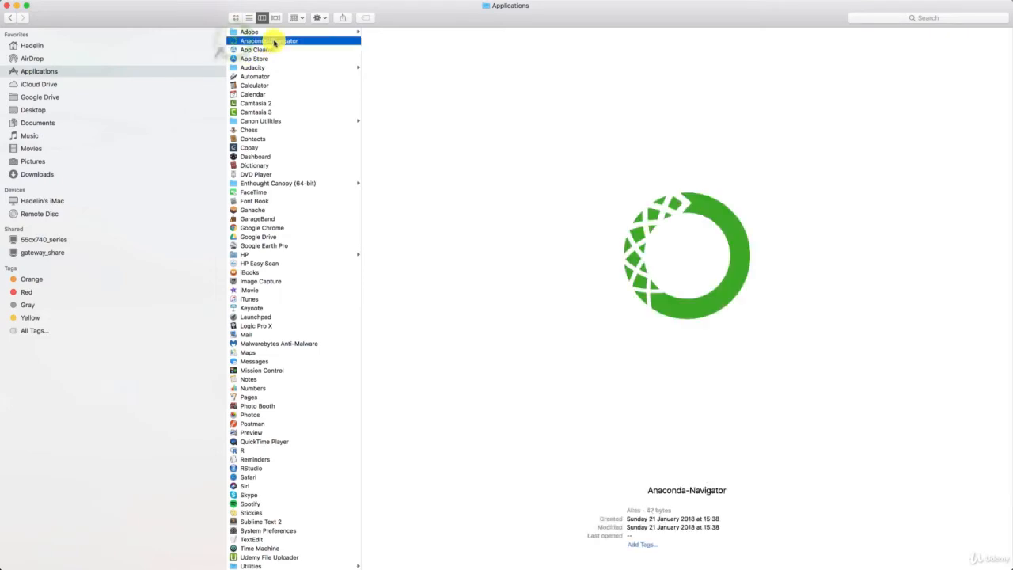
double_click(273, 41)
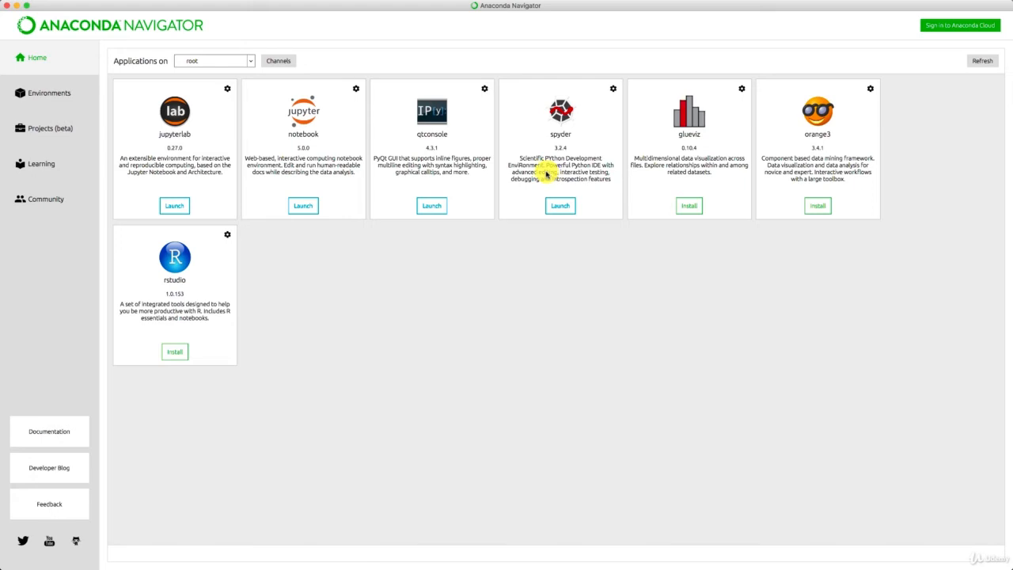
click(563, 207)
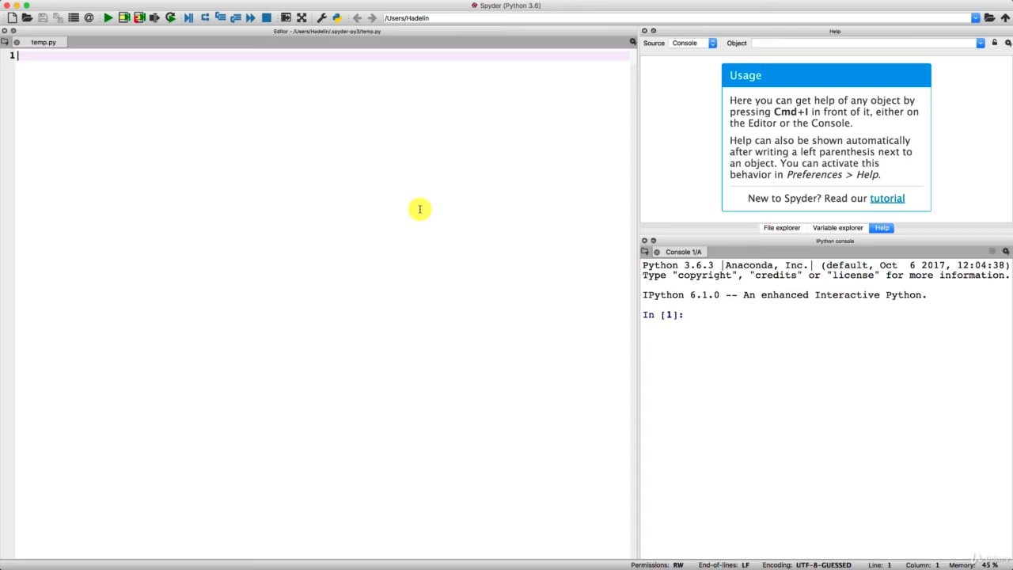
- Create a new Python file in Spyder and close temp.py
click(71, 4)
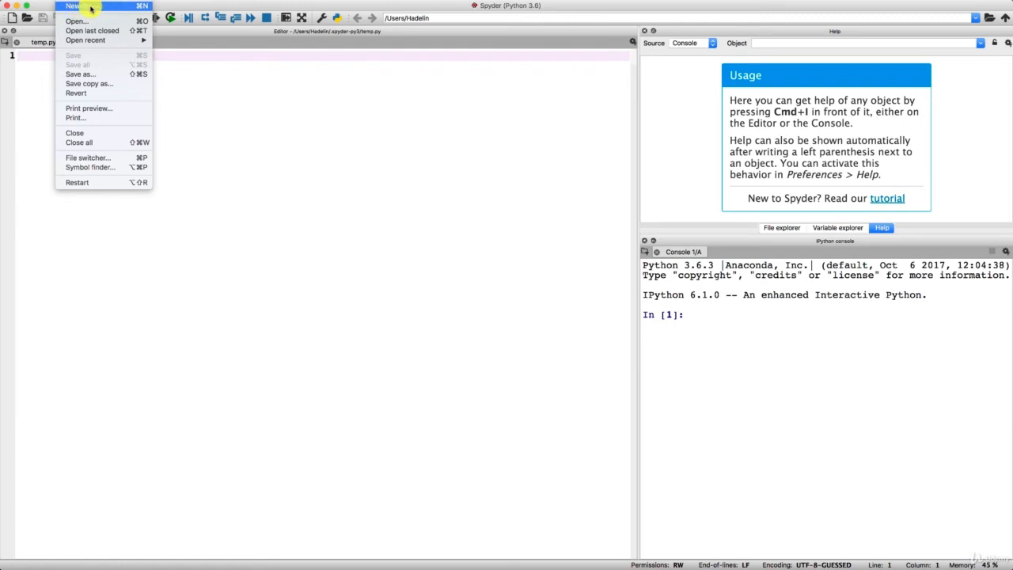
click(90, 7)
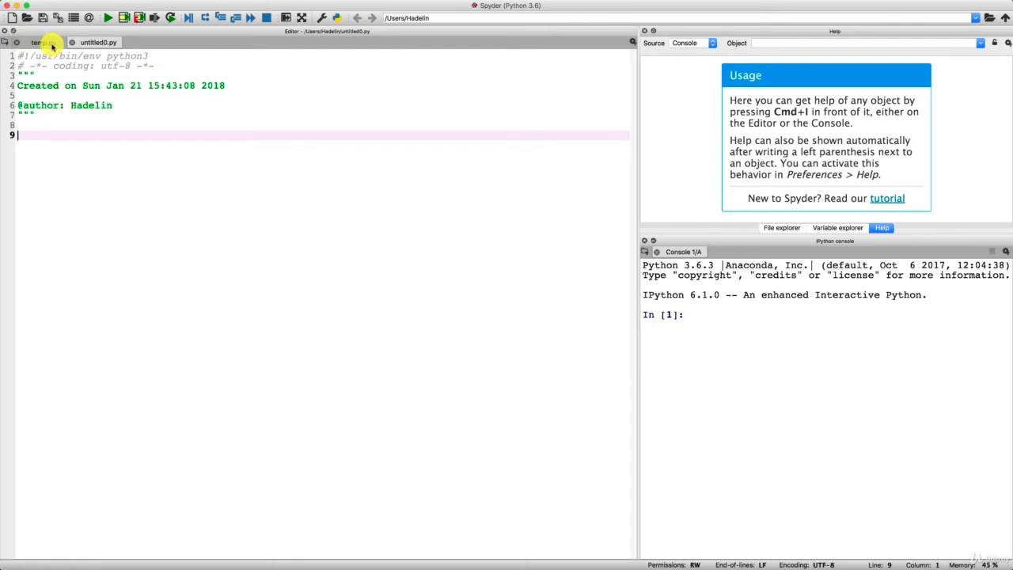
click(17, 44)
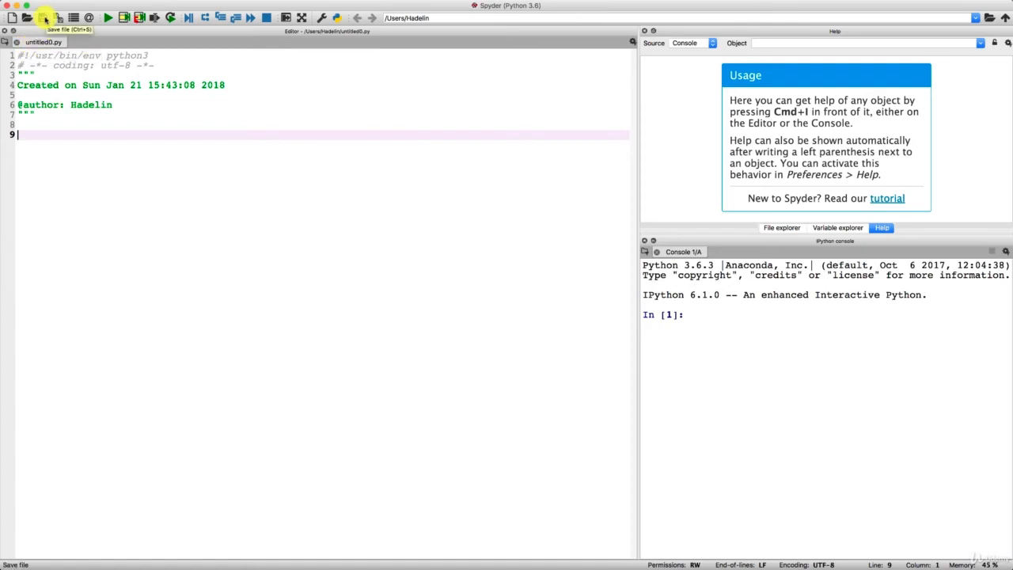
- Save the new file as blockchain.py in the Desktop folder Blockchain A-Z, inside Module 1 - Create a Blockchain
click(44, 17)
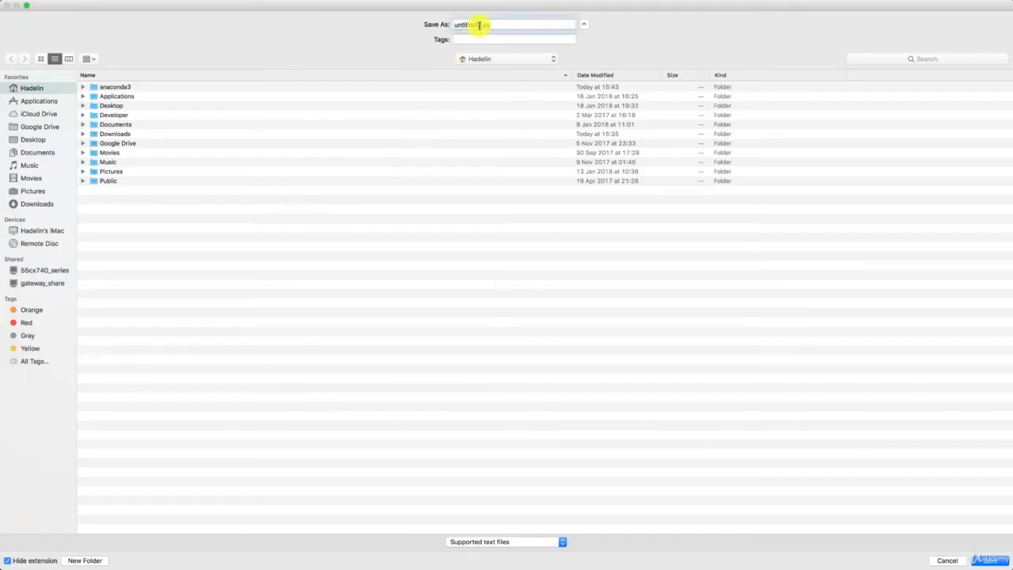
text(blockchai)
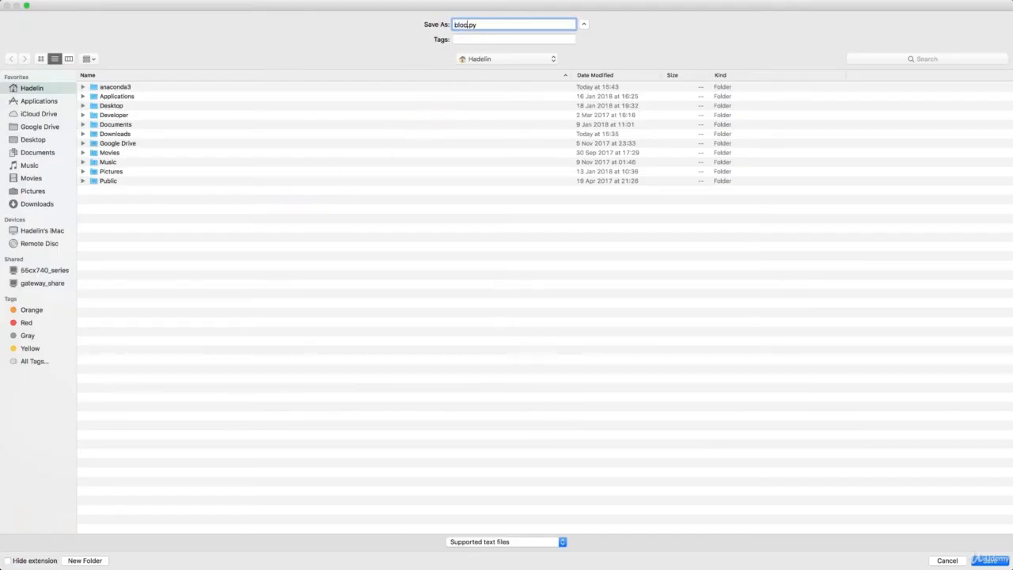
text(n)
double_click(114, 106)
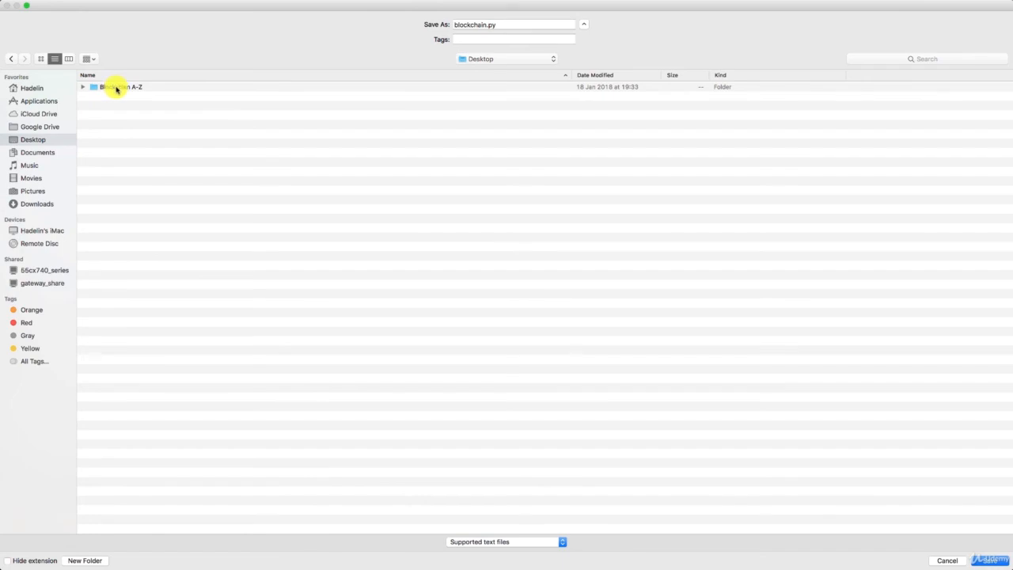
double_click(114, 88)
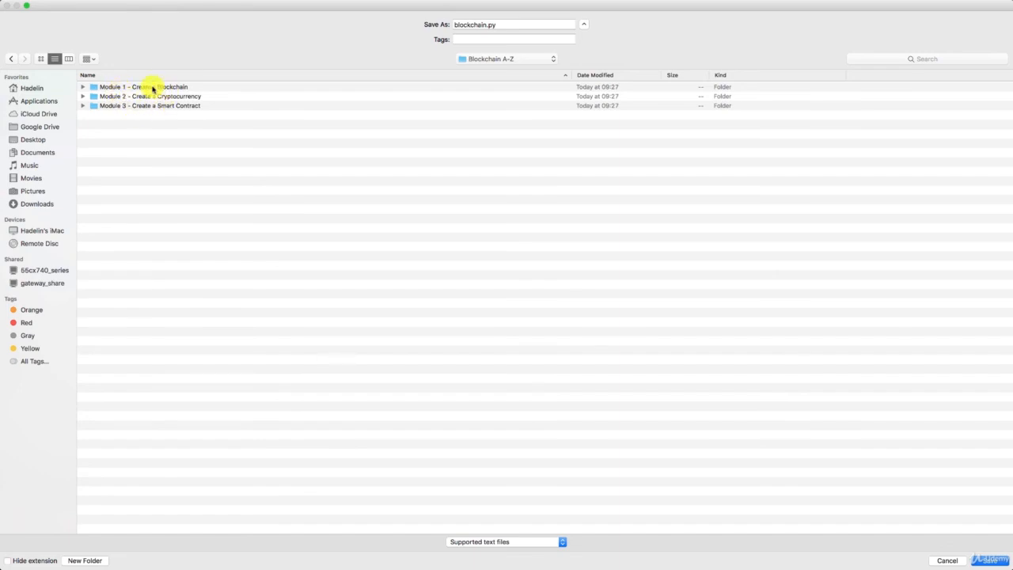
double_click(144, 87)
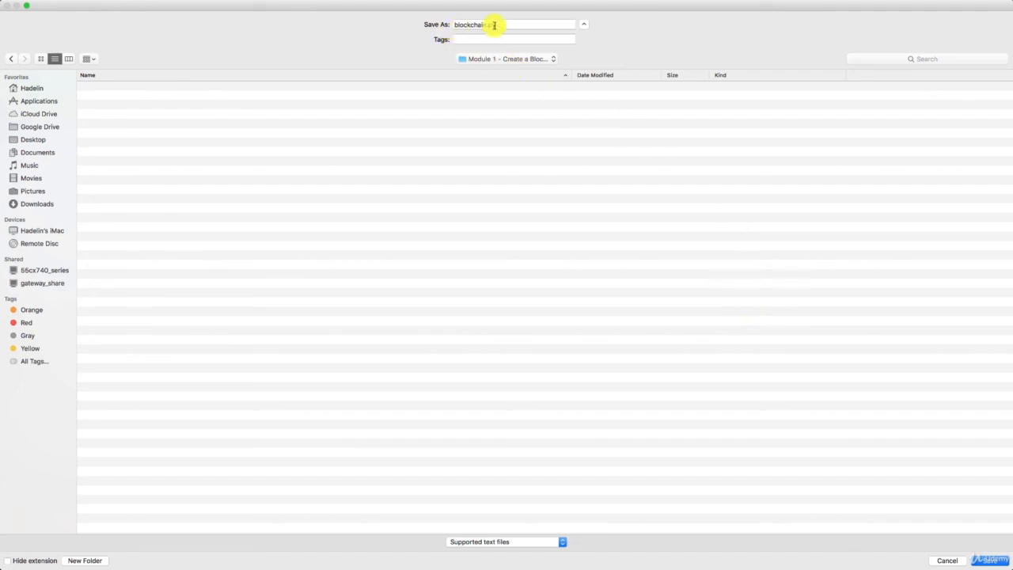
click(988, 561)
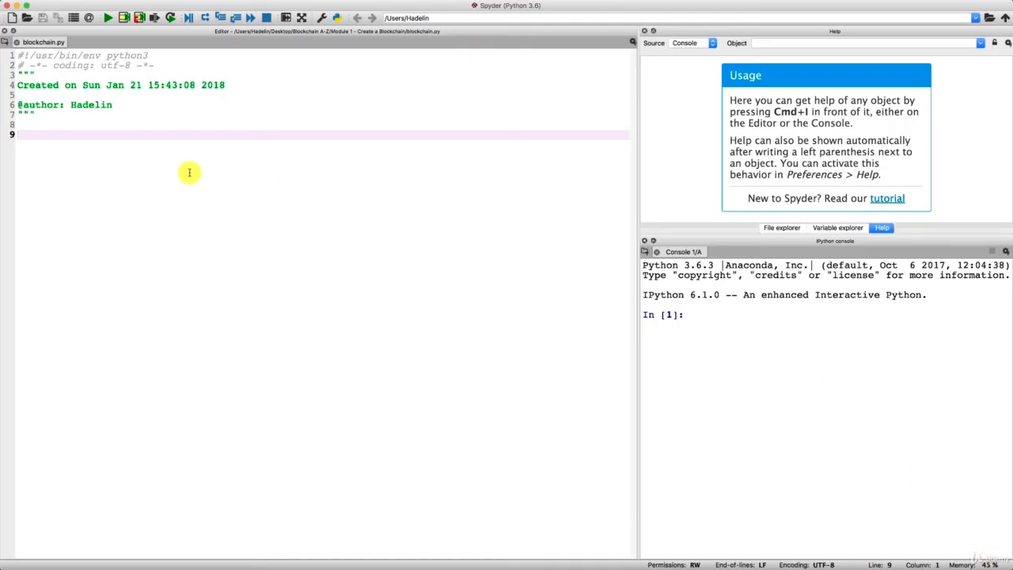
- Replace the whole template text with the comment "# Module 1 - Create a Blockchain", save, and start line 3 below a blank line
key(super+a)
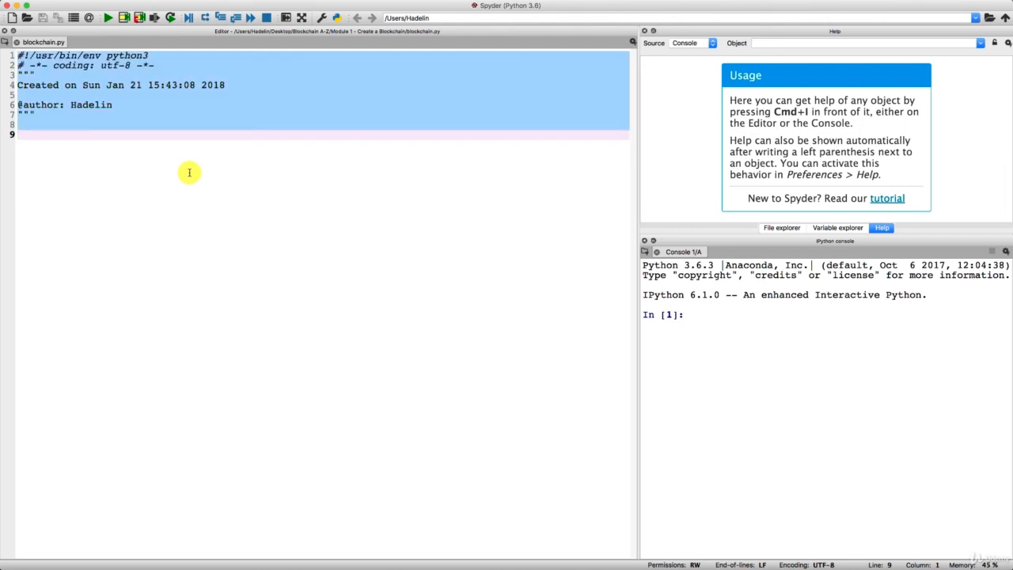
key(BackSpace)
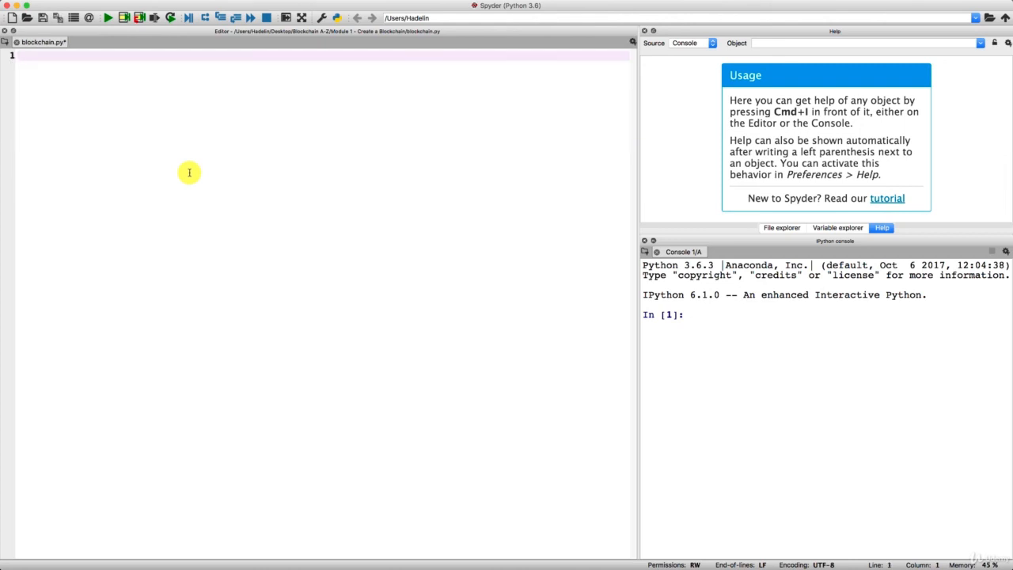
text(# Module 1 - Create)
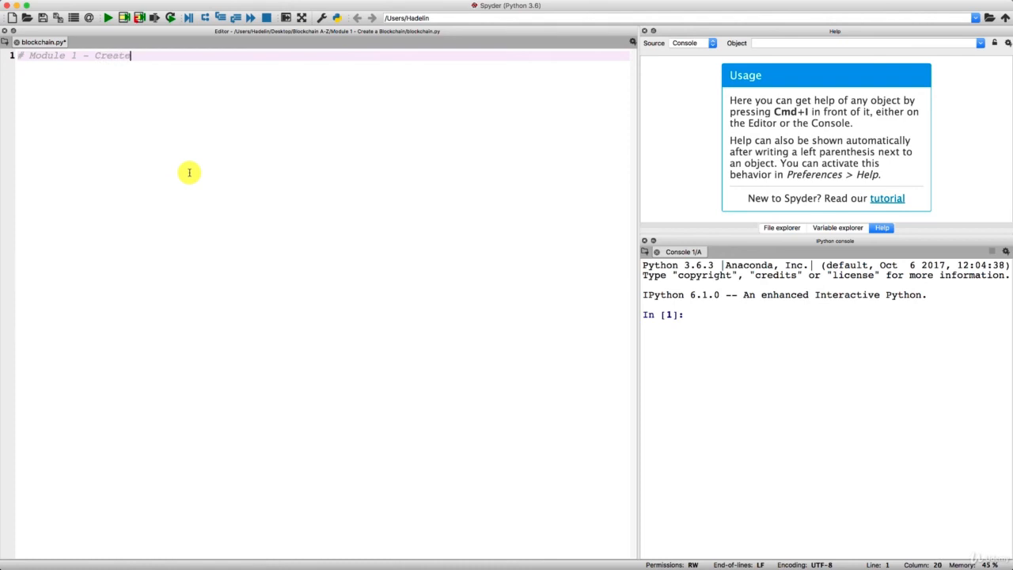
text( a Blockchain)
key(super+s)
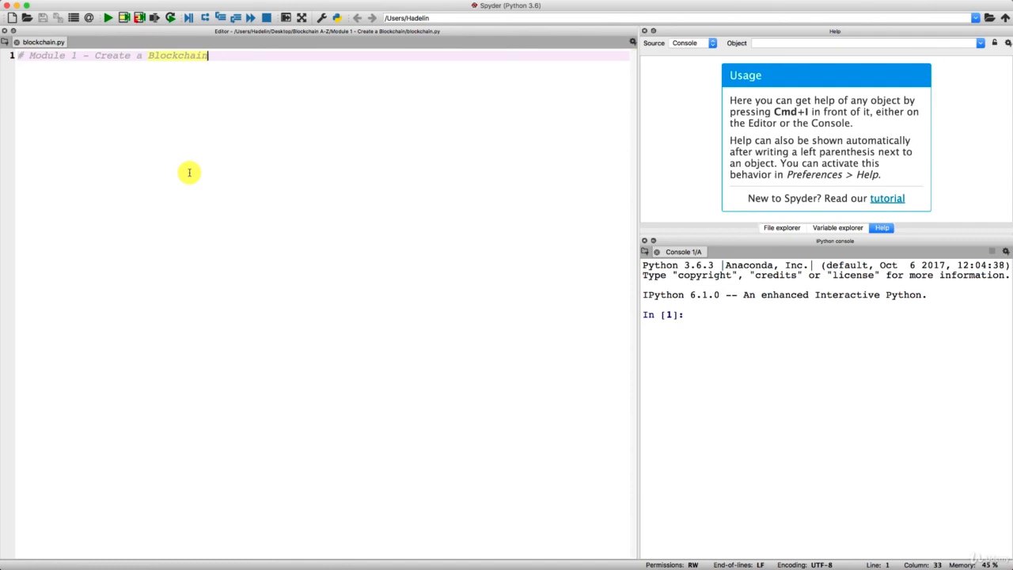
key(Return)
key(Return)
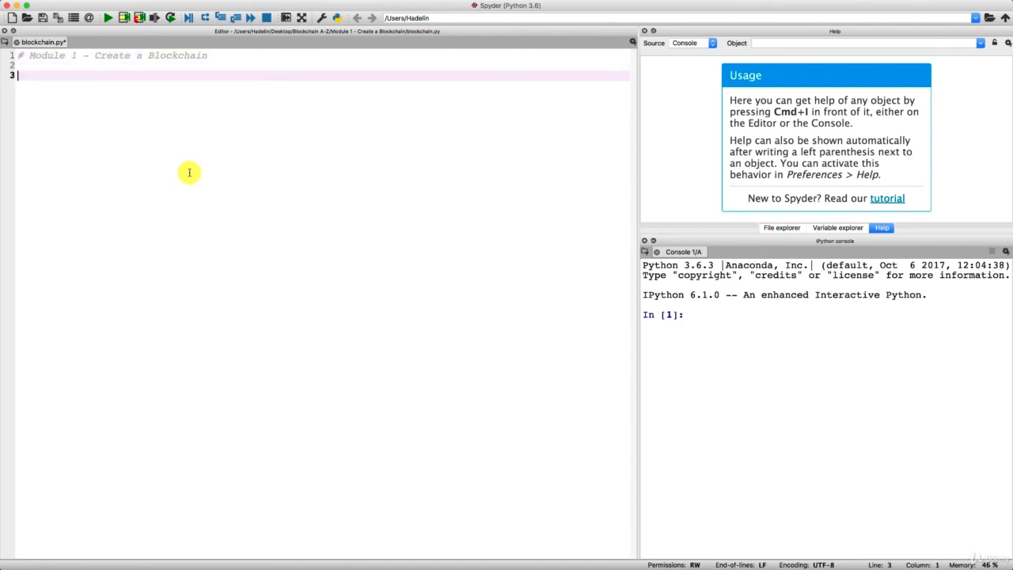